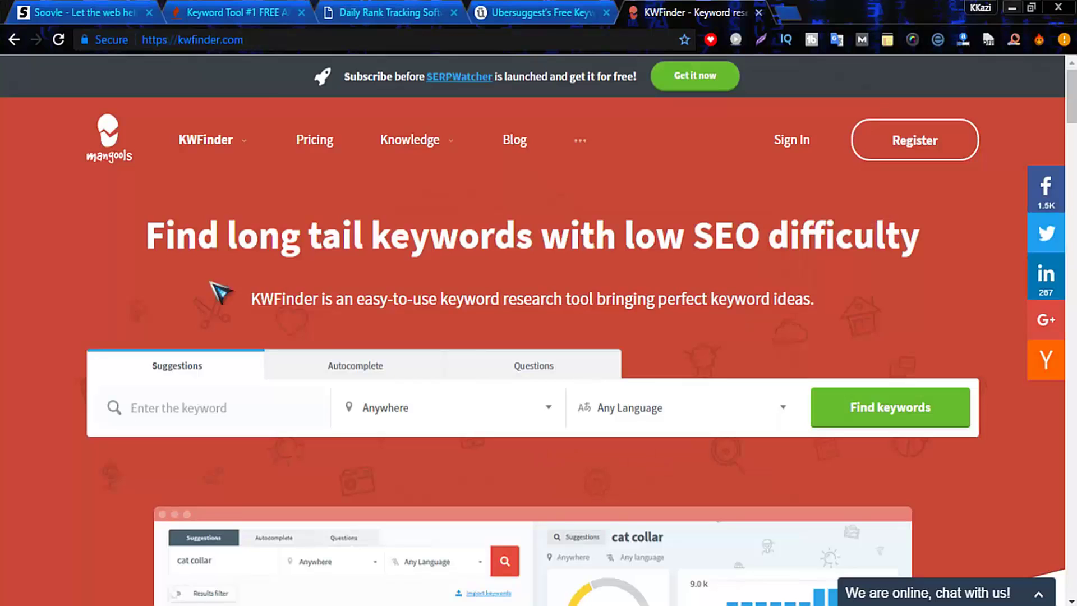
# Switch to Soovle, look up keyword suggestions for "nail arts", and highlight the YouTube suggestions.
pyautogui.click(63, 6)
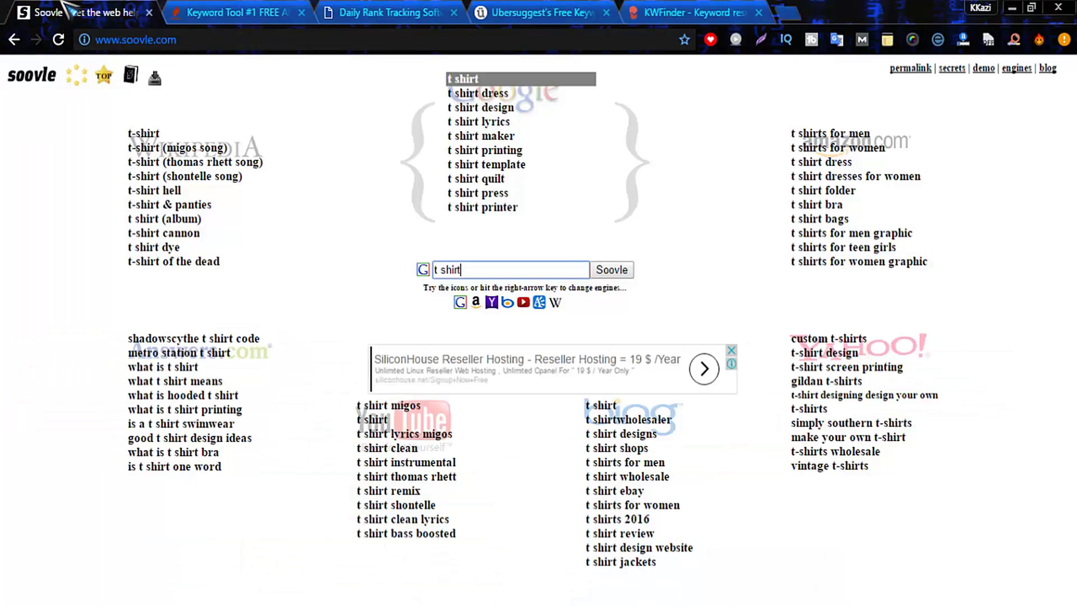
pyautogui.moveTo(120, 40); pyautogui.dragTo(218, 56)
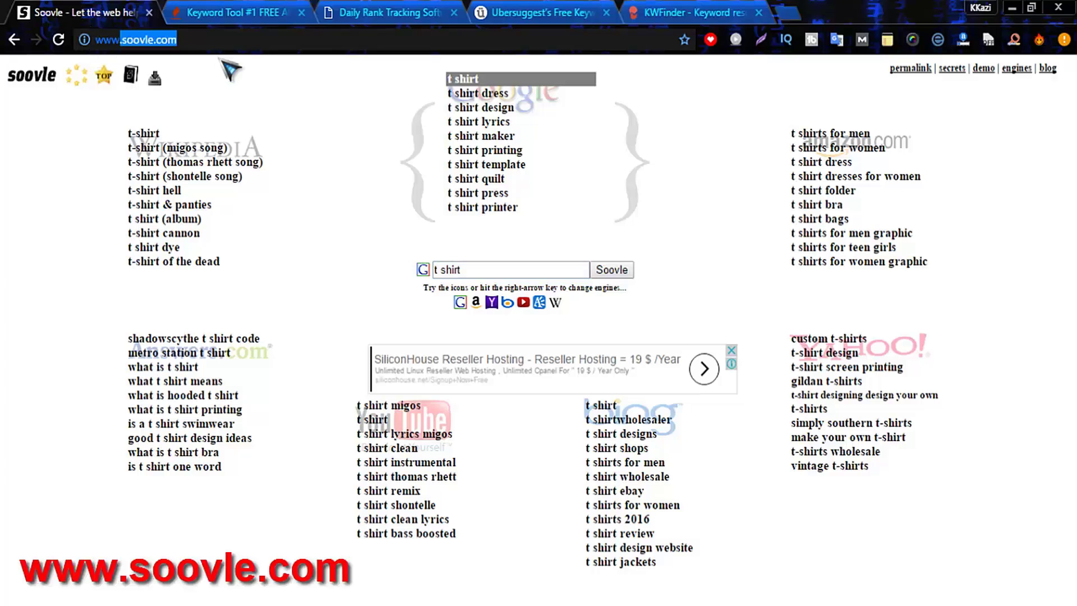
pyautogui.click(494, 267)
pyautogui.hotkey('ctrl', 'a')
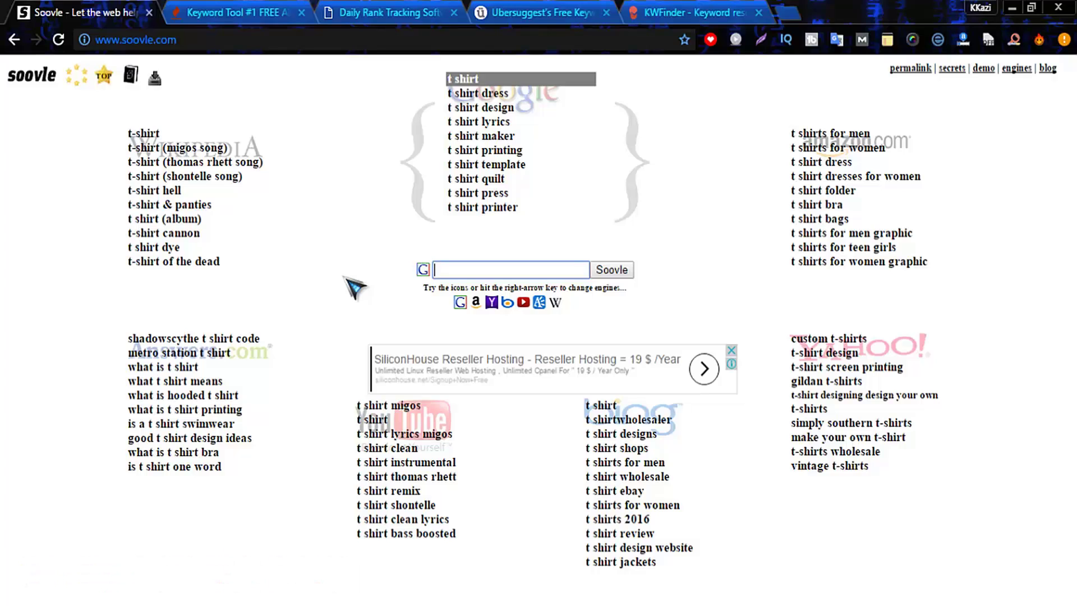
pyautogui.write('na')
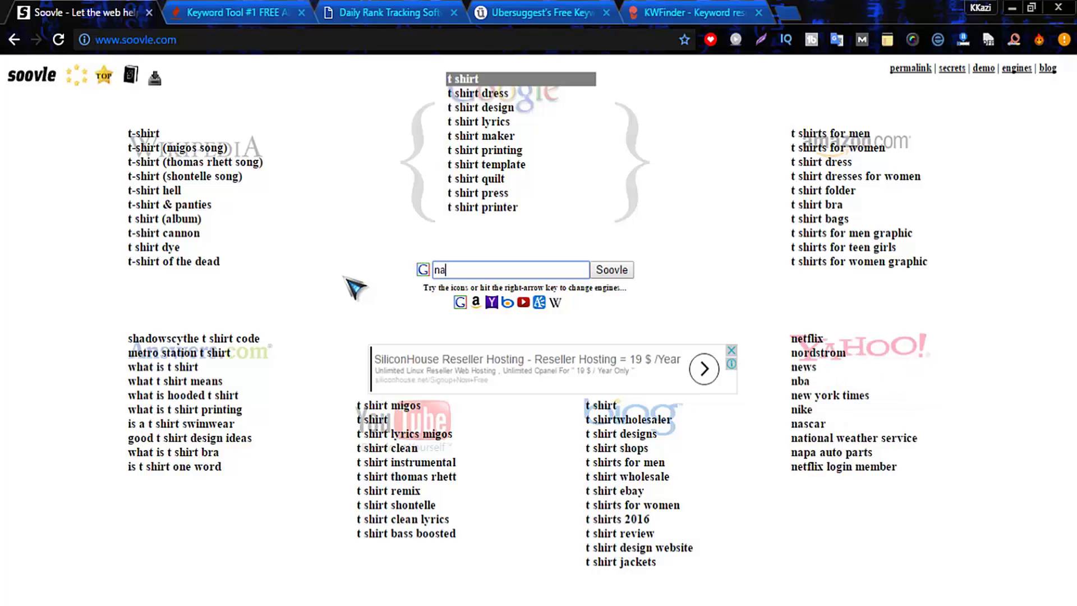
pyautogui.write('il arts')
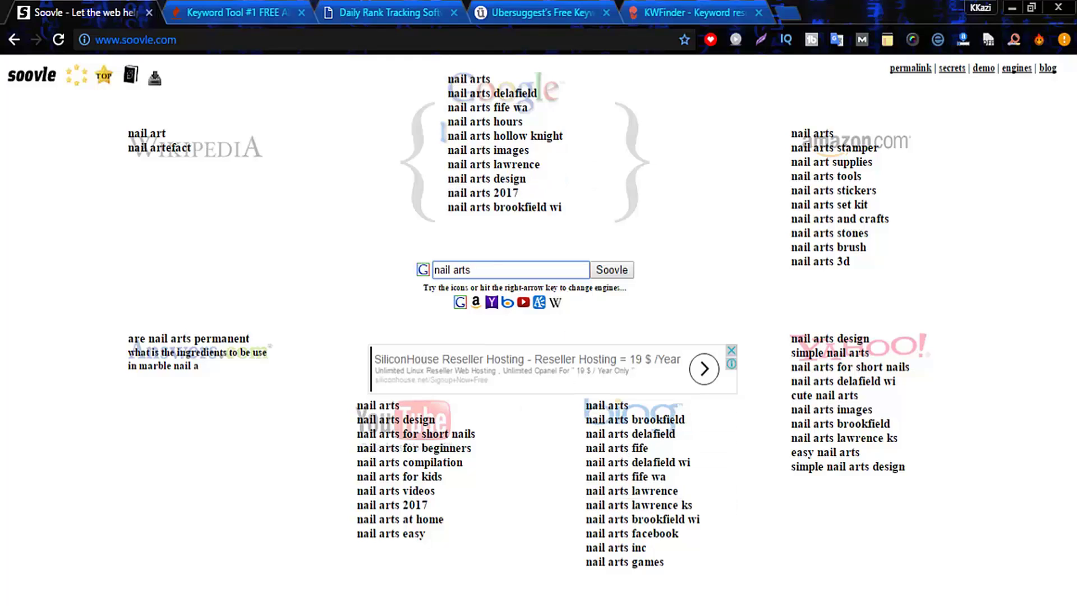
pyautogui.moveTo(362, 407); pyautogui.dragTo(456, 547)
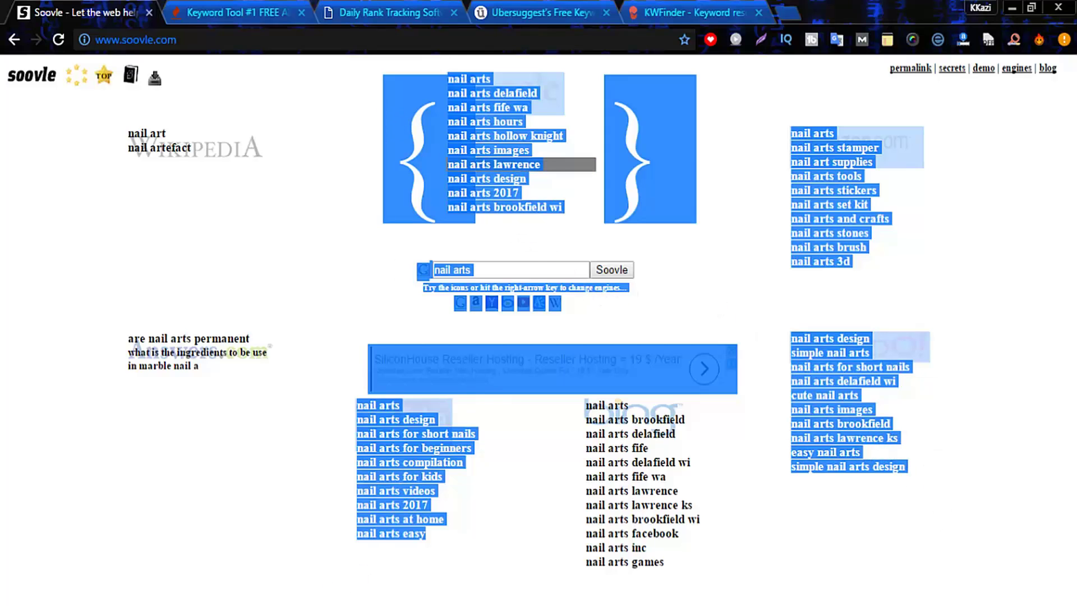
# Consult the research tools list in Notepad, switch to keywordtool.io, and search for YouTube keyword suggestions for "Dog".
pyautogui.hotkey('alt', 'Tab')
pyautogui.click(609, 345)
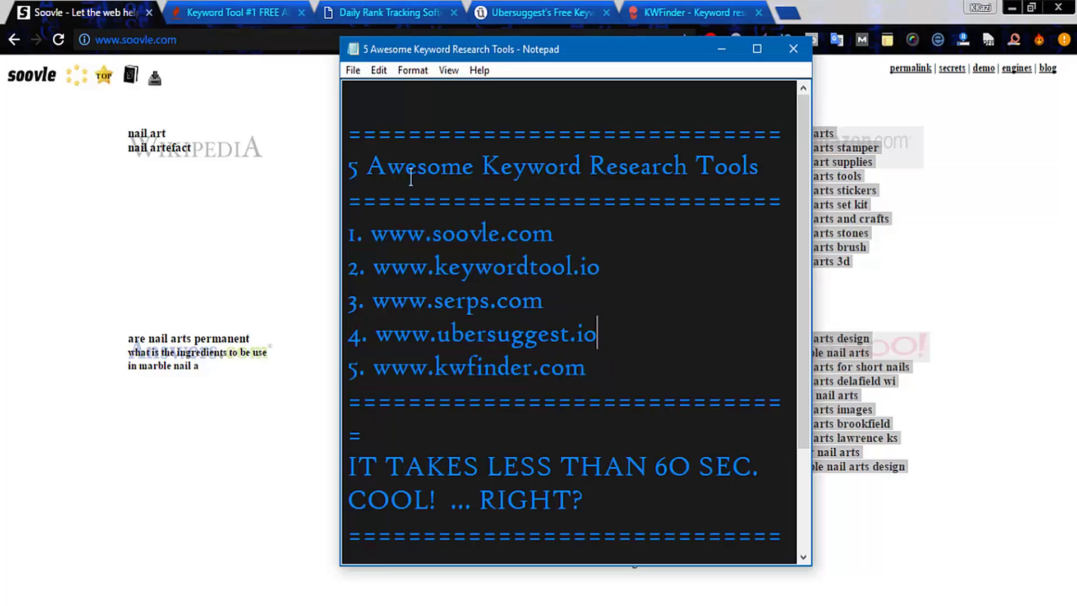
pyautogui.click(275, 9)
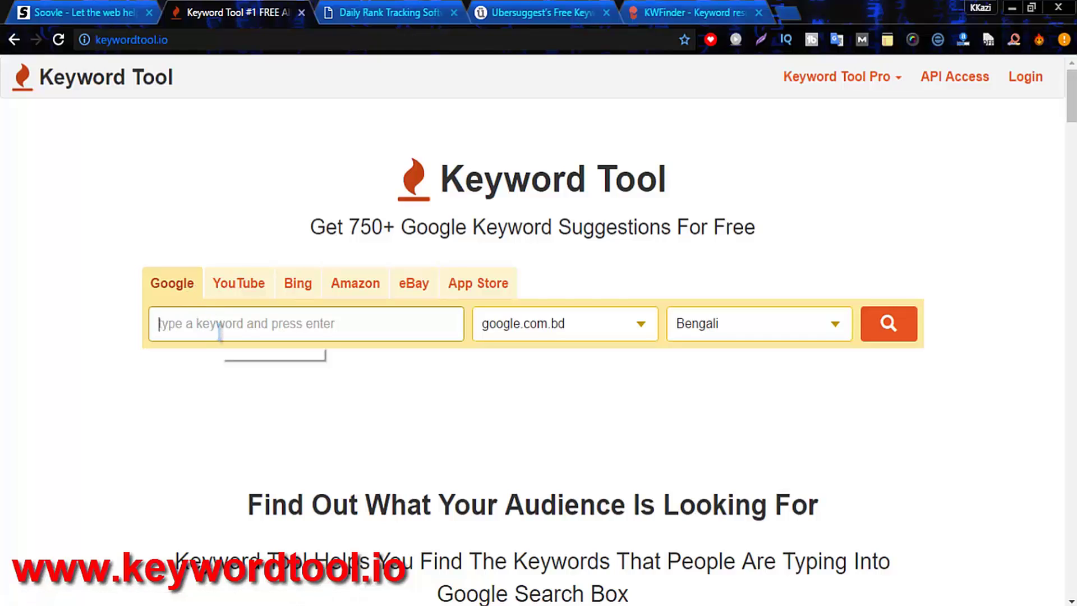
pyautogui.click(240, 295)
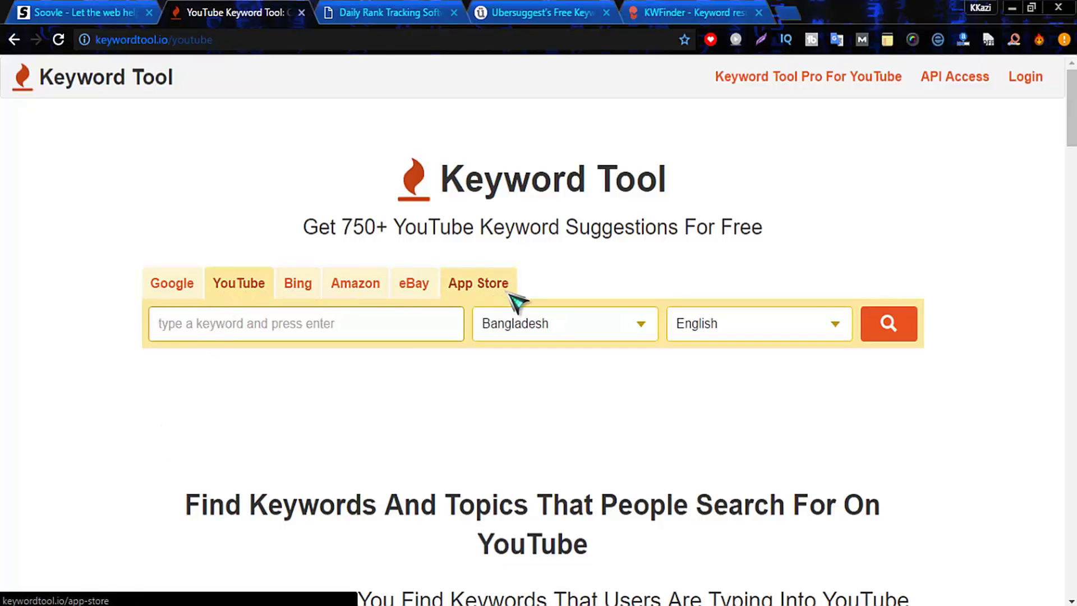
pyautogui.click(241, 321)
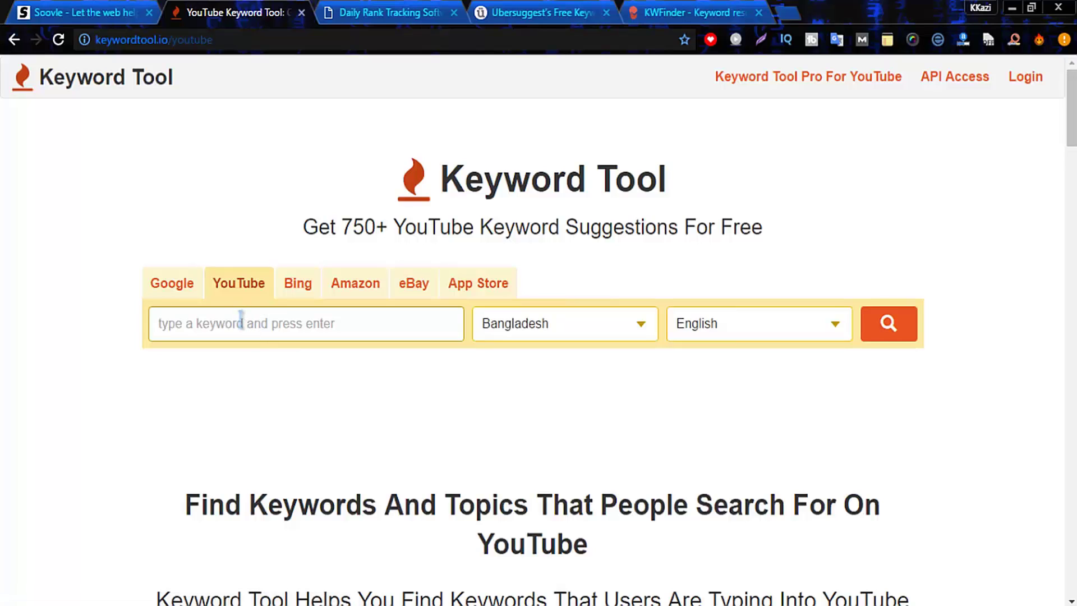
pyautogui.write('Dog')
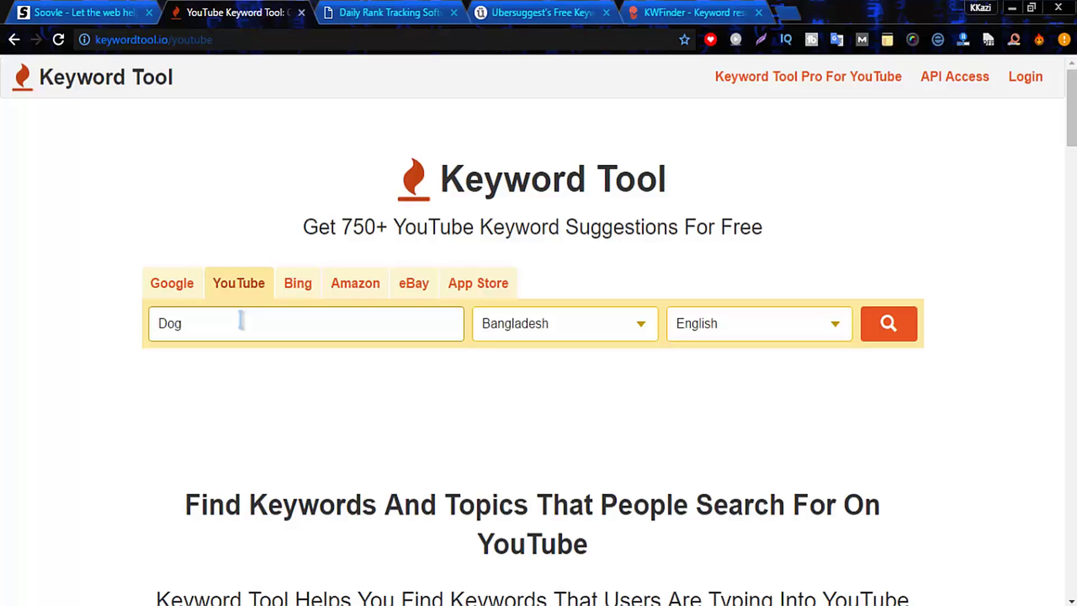
pyautogui.click(892, 328)
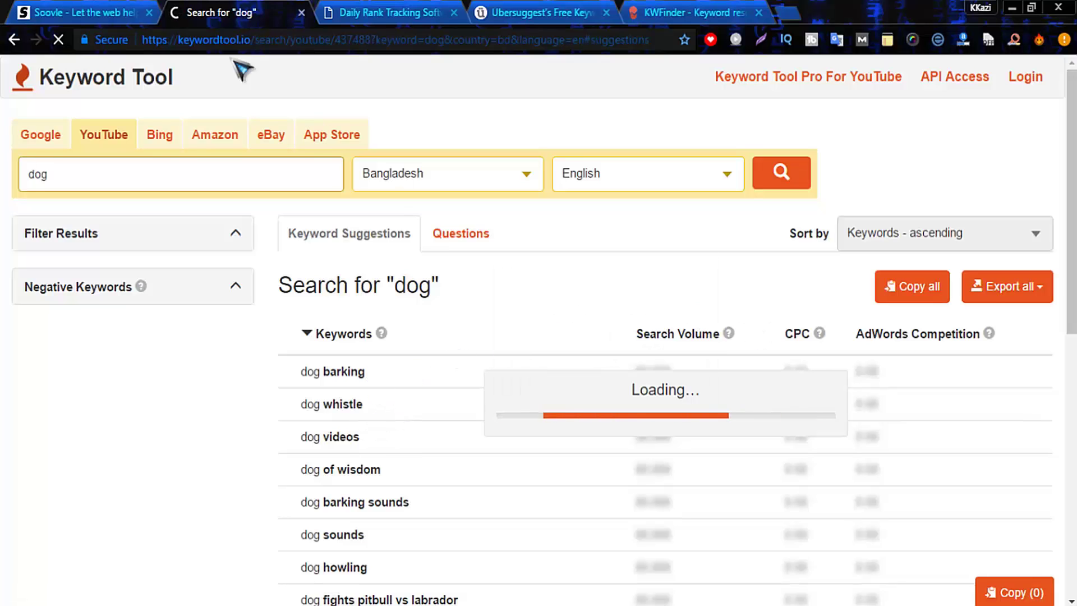
pyautogui.click(84, 13)
pyautogui.click(268, 16)
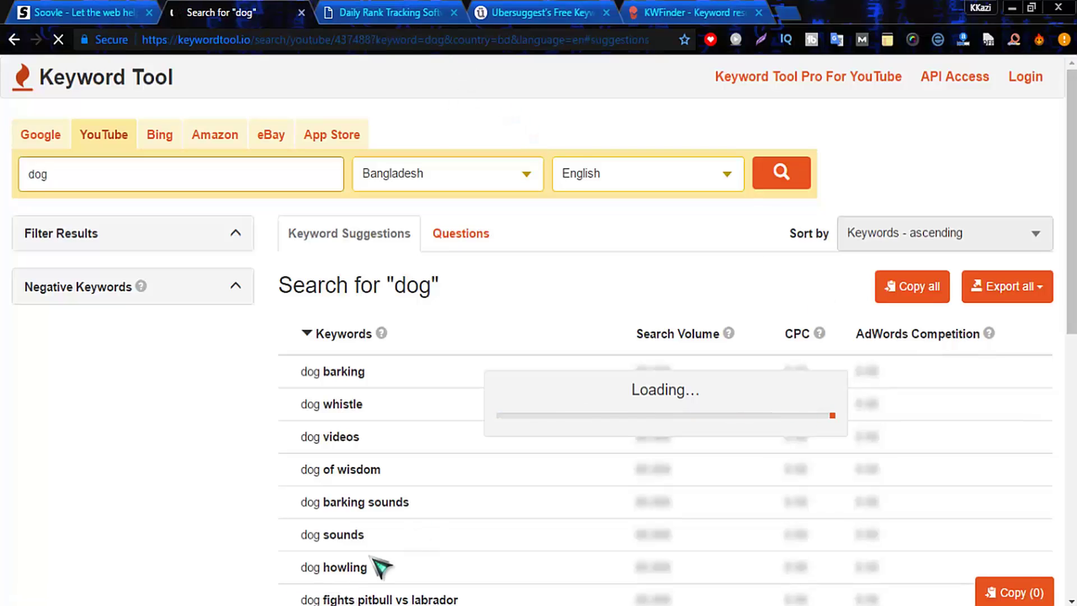
# Check the Notepad list, switch to serps.com, and open the Keyword Research Database from its free SEO tools.
pyautogui.hotkey('alt', 'Tab')
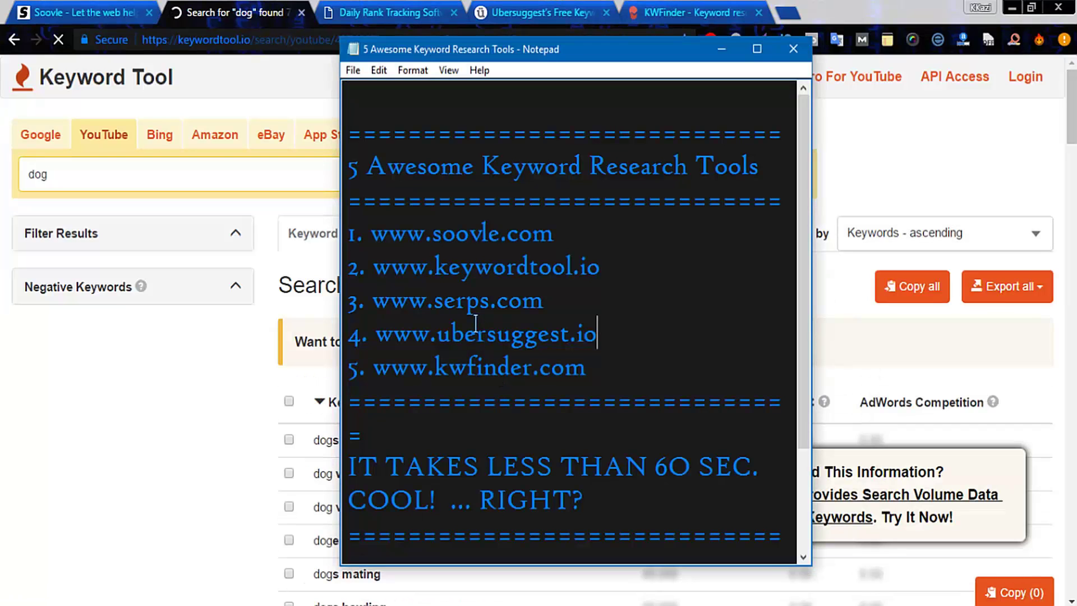
pyautogui.click(387, 12)
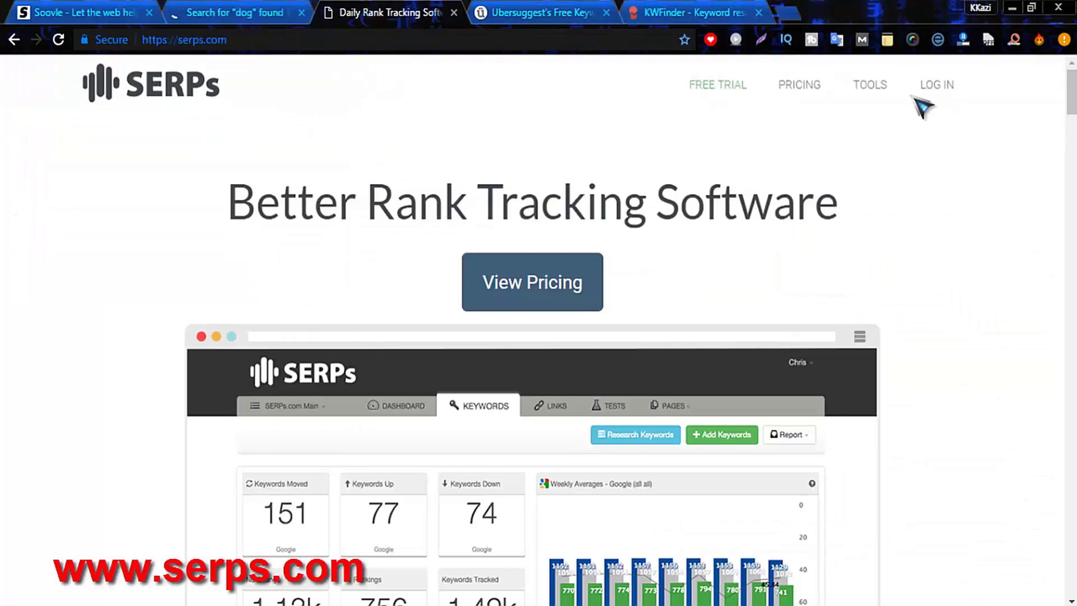
pyautogui.click(883, 90)
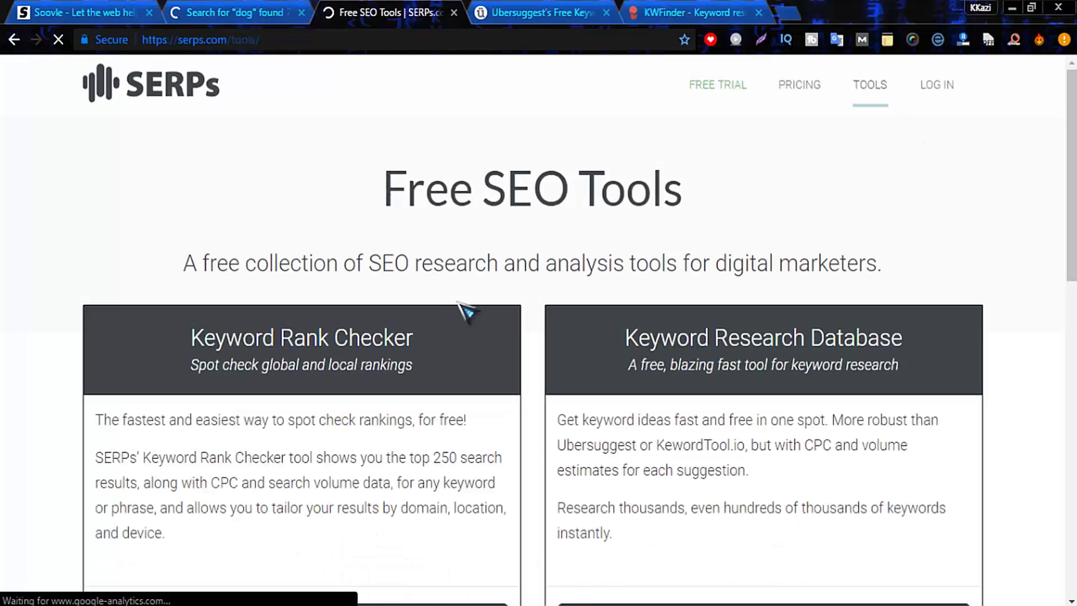
pyautogui.scroll(-2, 325, 260)
pyautogui.scroll(-1, 334, 257)
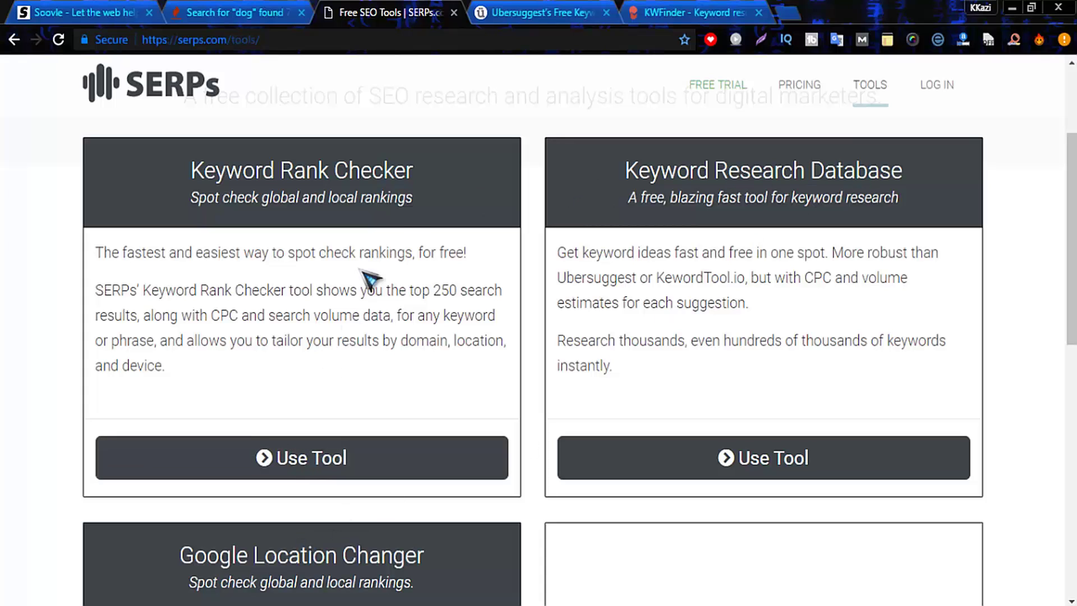
pyautogui.scroll(-3, 769, 243)
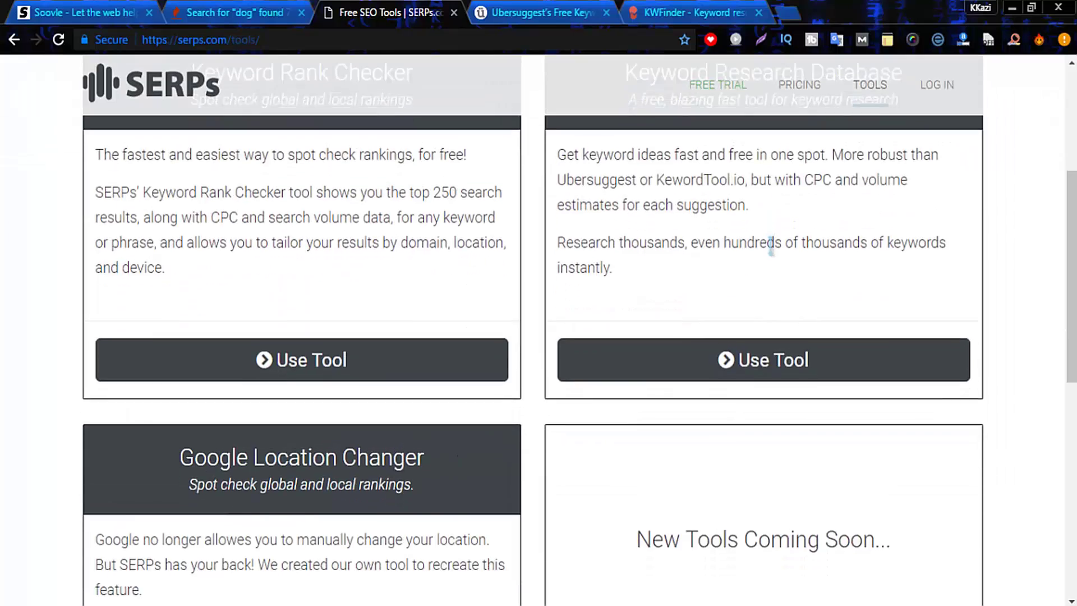
pyautogui.scroll(-2, 812, 332)
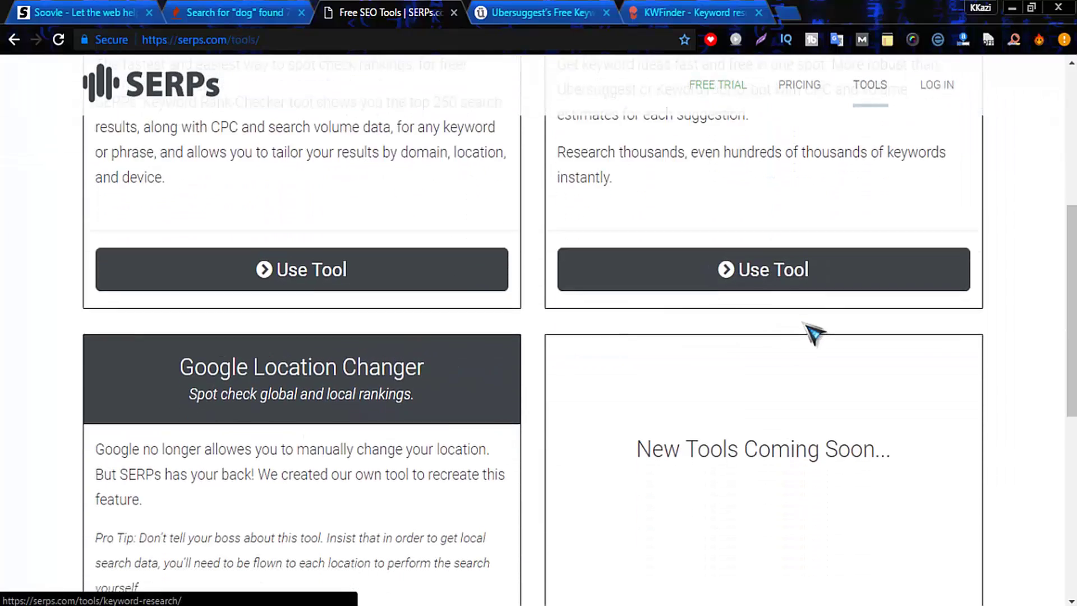
pyautogui.click(780, 217)
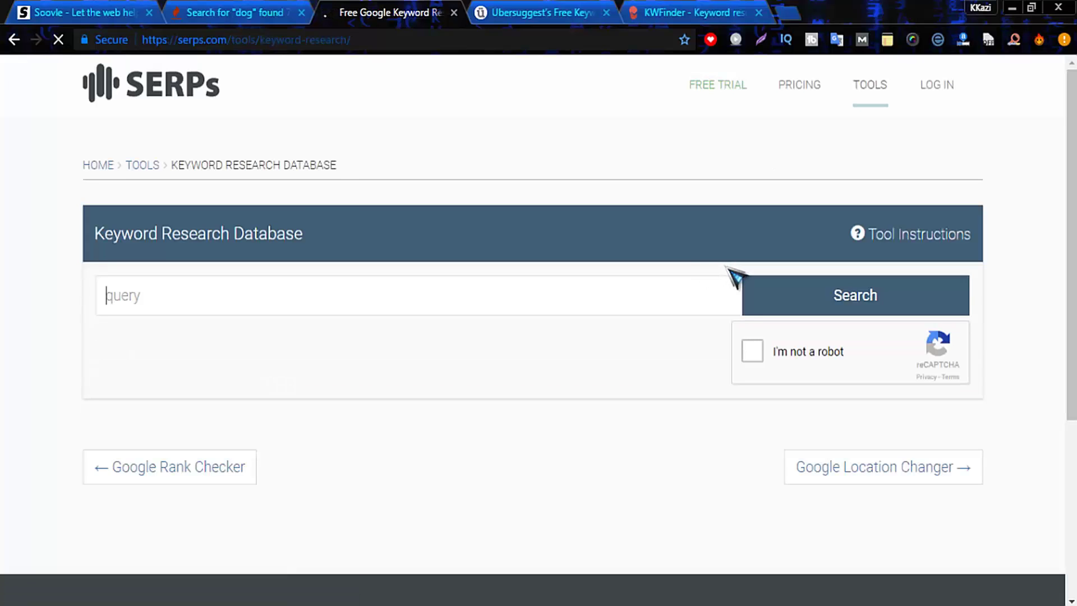
# Search the Keyword Research Database for "Smart Watch", completing the robot check, and review the listed keywords.
pyautogui.click(242, 288)
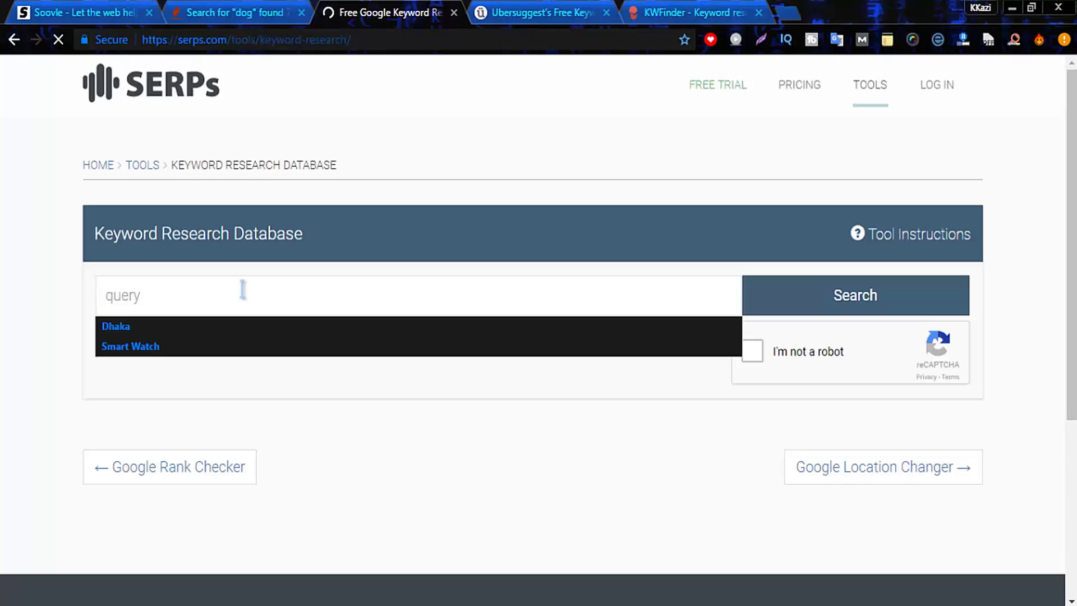
pyautogui.click(178, 346)
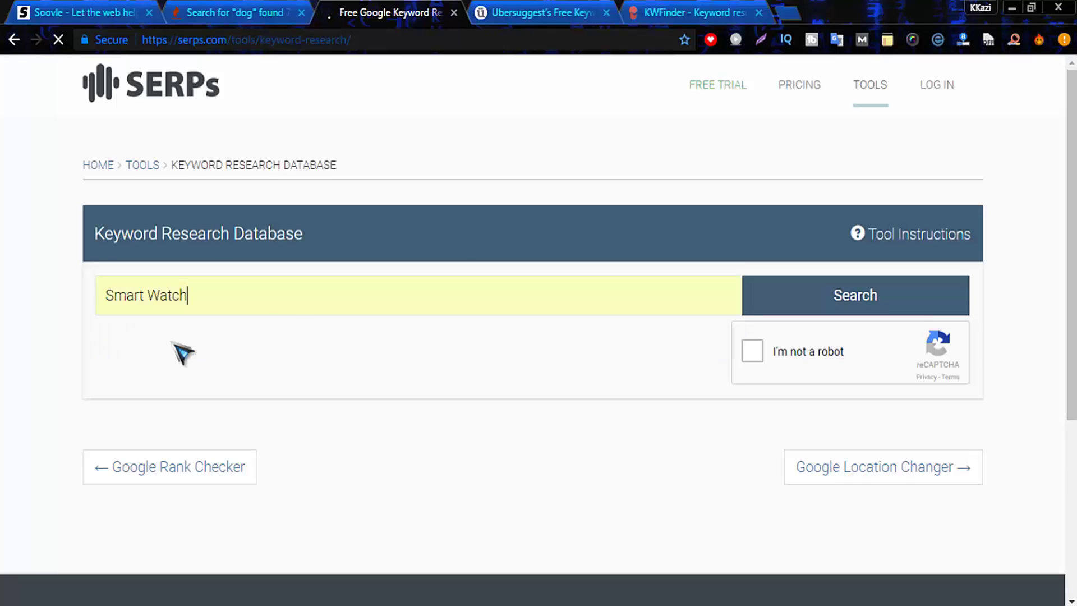
pyautogui.click(749, 351)
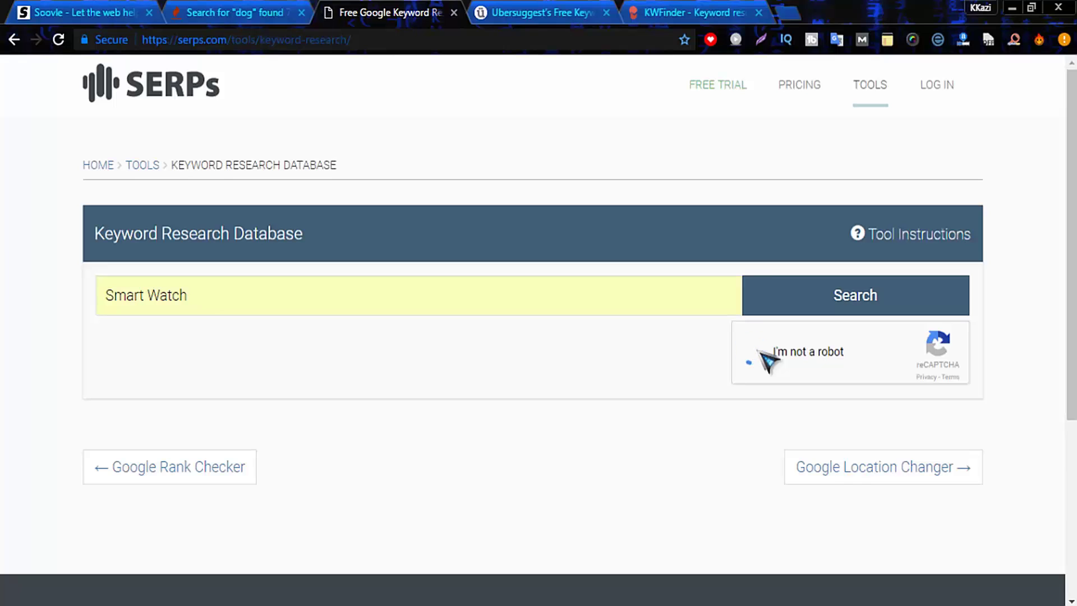
pyautogui.click(820, 294)
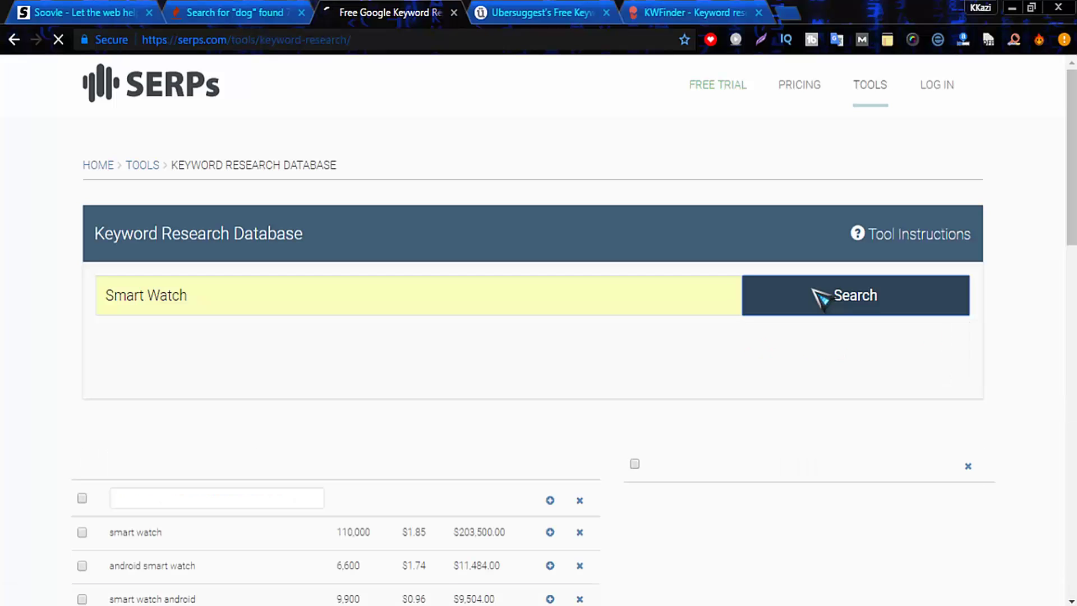
pyautogui.scroll(-4, 524, 331)
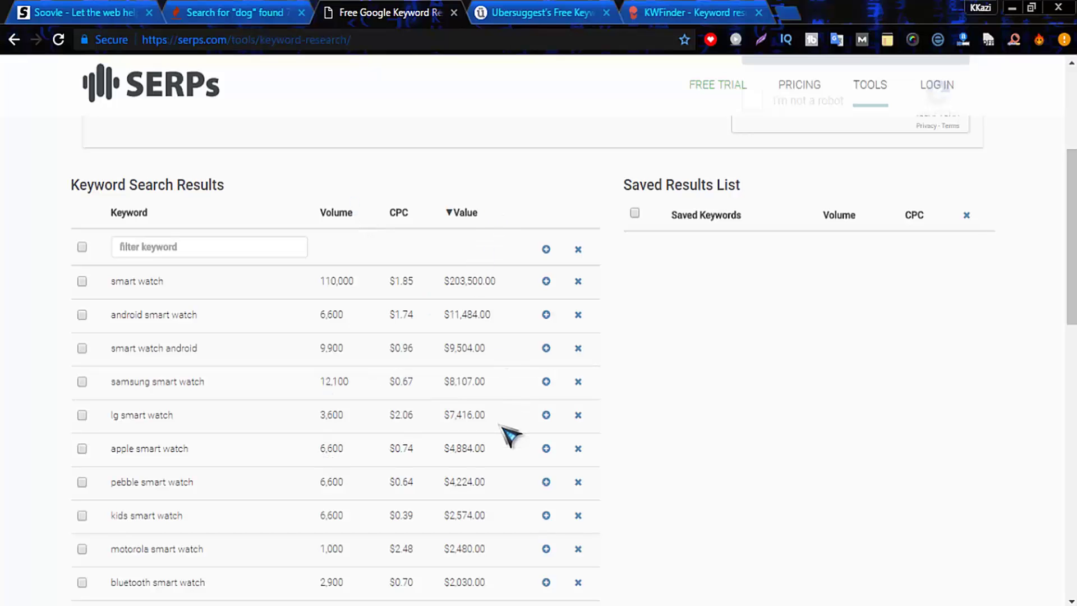
pyautogui.scroll(-9, 211, 271)
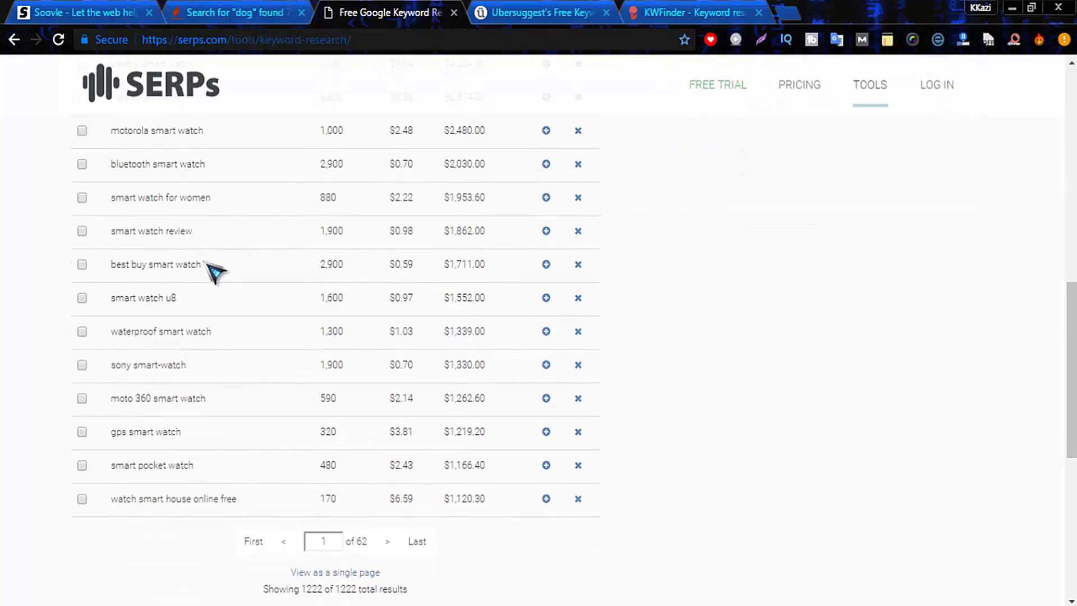
pyautogui.scroll(-5, 211, 272)
pyautogui.scroll(18, 211, 271)
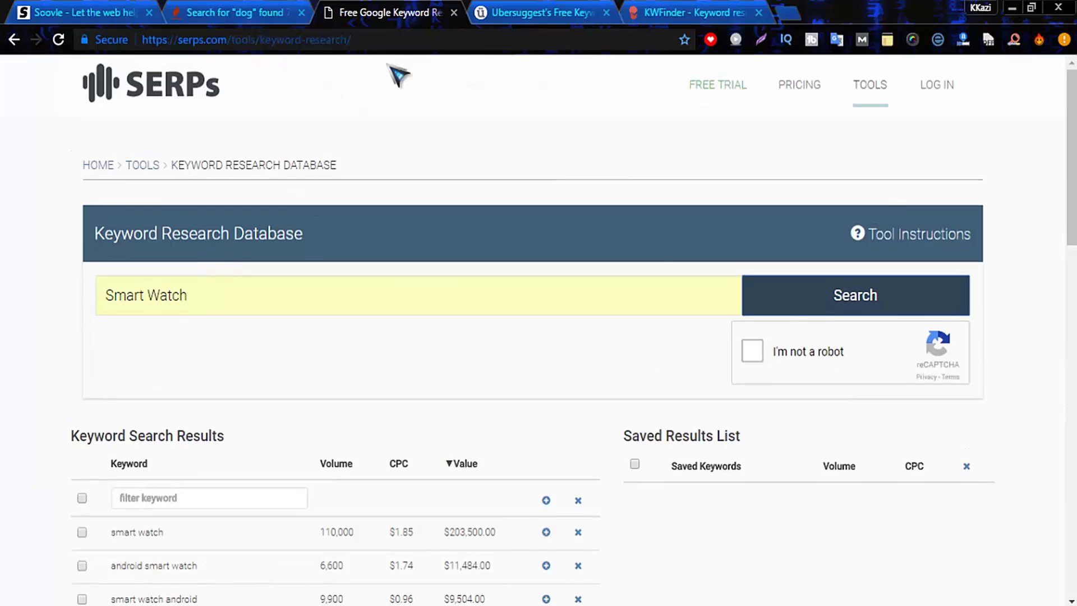
# Switch to Ubersuggest and examine the available search sources and language/country options.
pyautogui.click(495, 8)
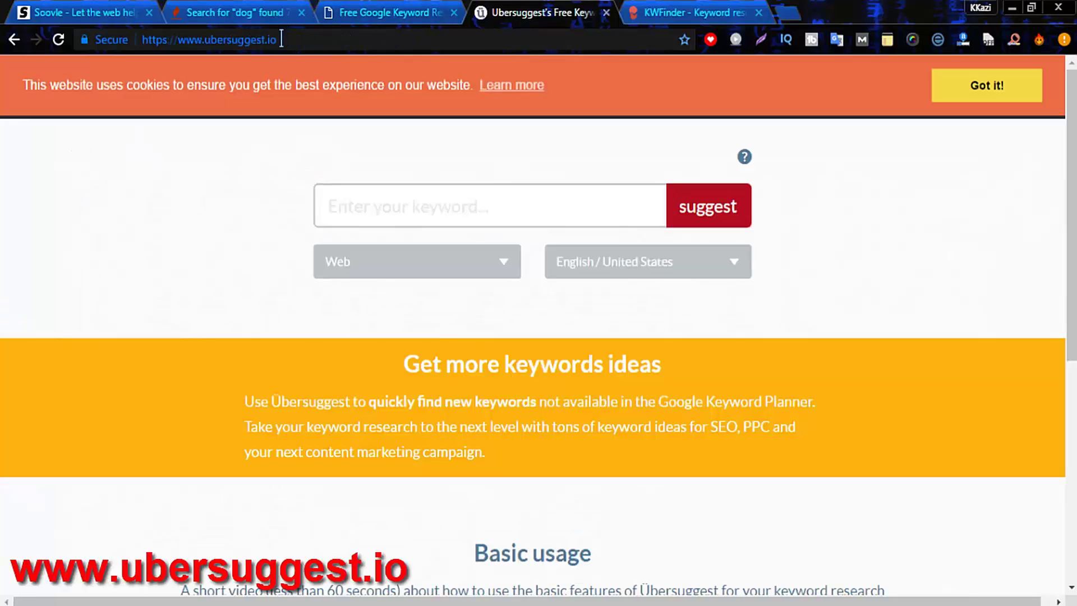
pyautogui.click(409, 200)
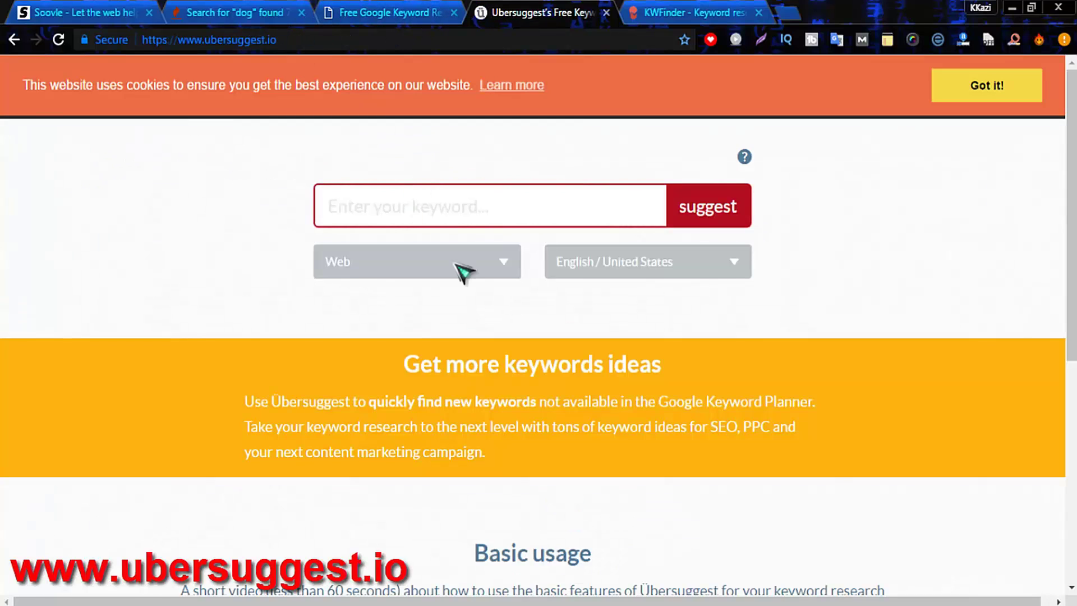
pyautogui.click(511, 261)
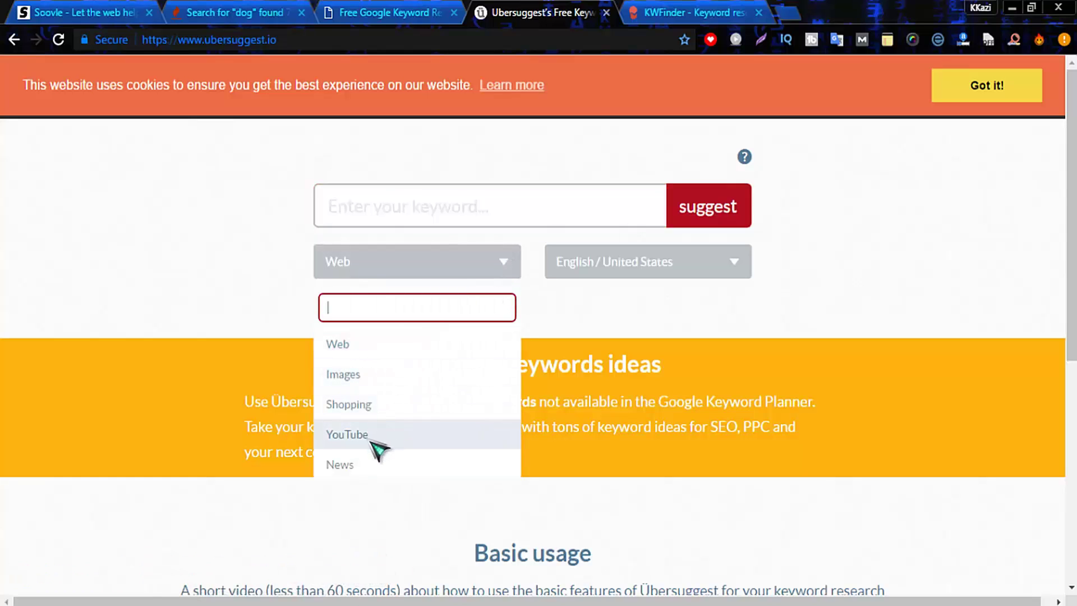
pyautogui.click(213, 190)
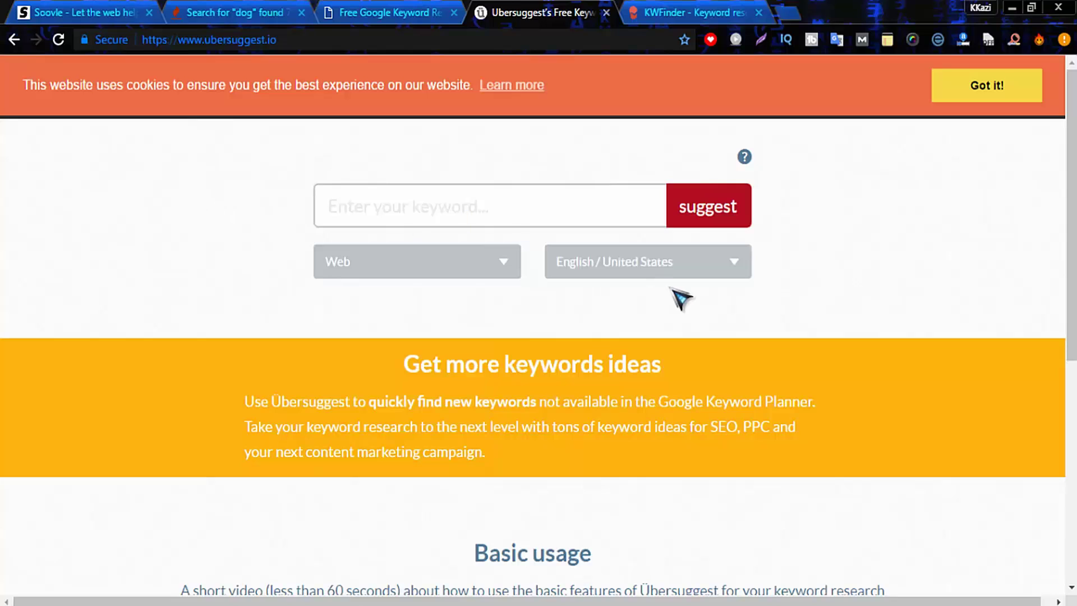
pyautogui.click(731, 268)
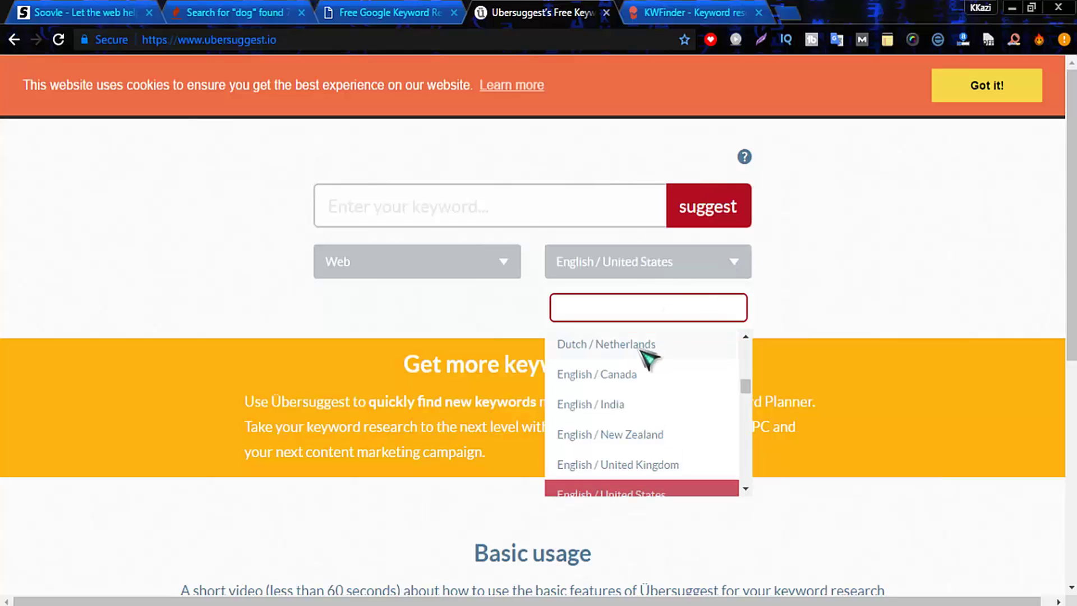
pyautogui.scroll(-4, 673, 397)
pyautogui.scroll(-3, 667, 395)
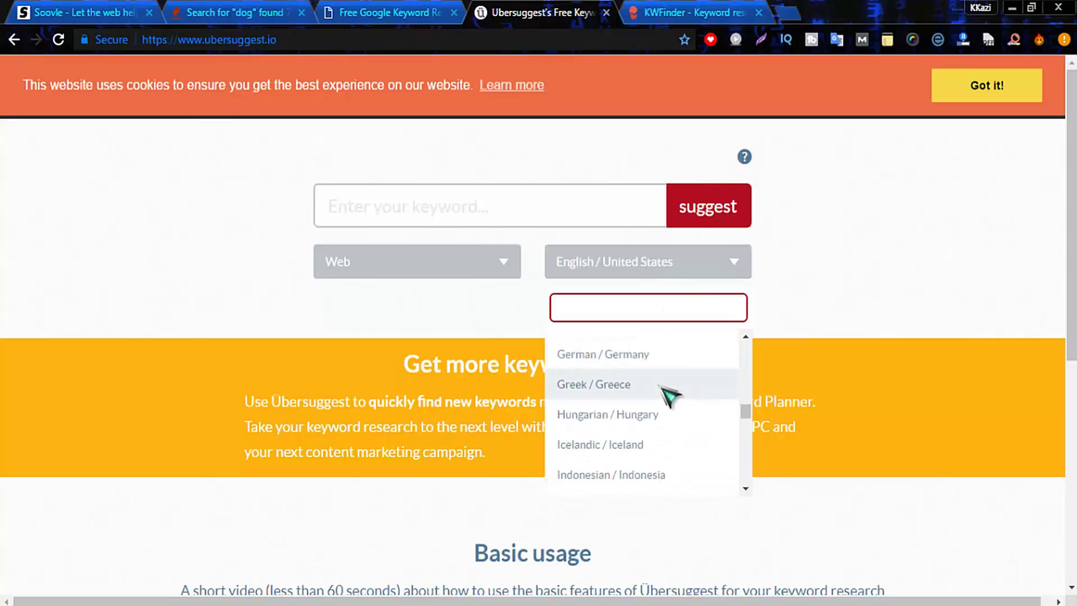
pyautogui.scroll(-1, 637, 443)
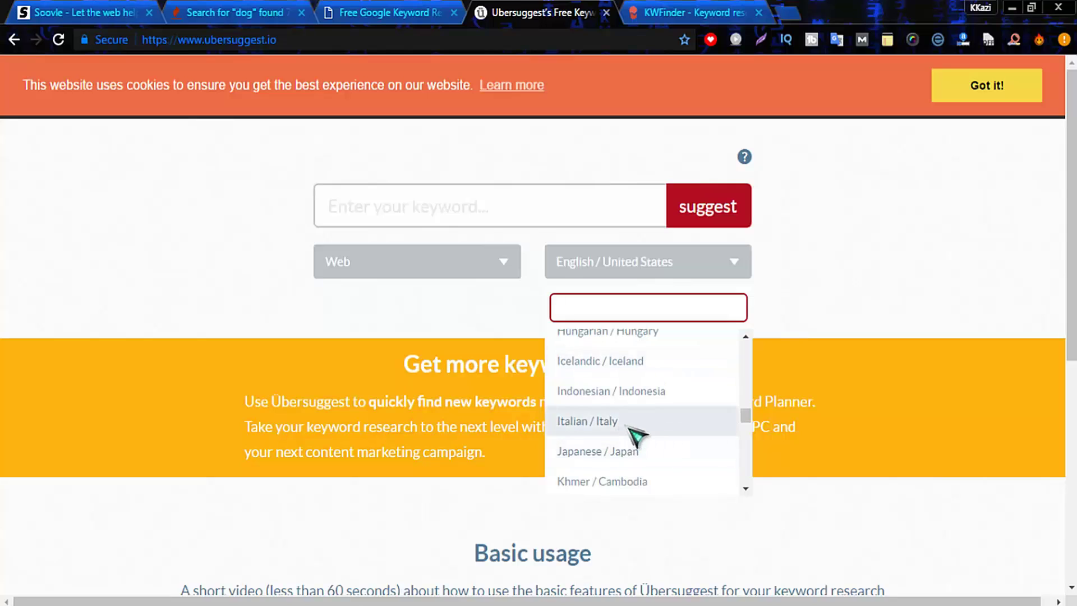
pyautogui.click(902, 281)
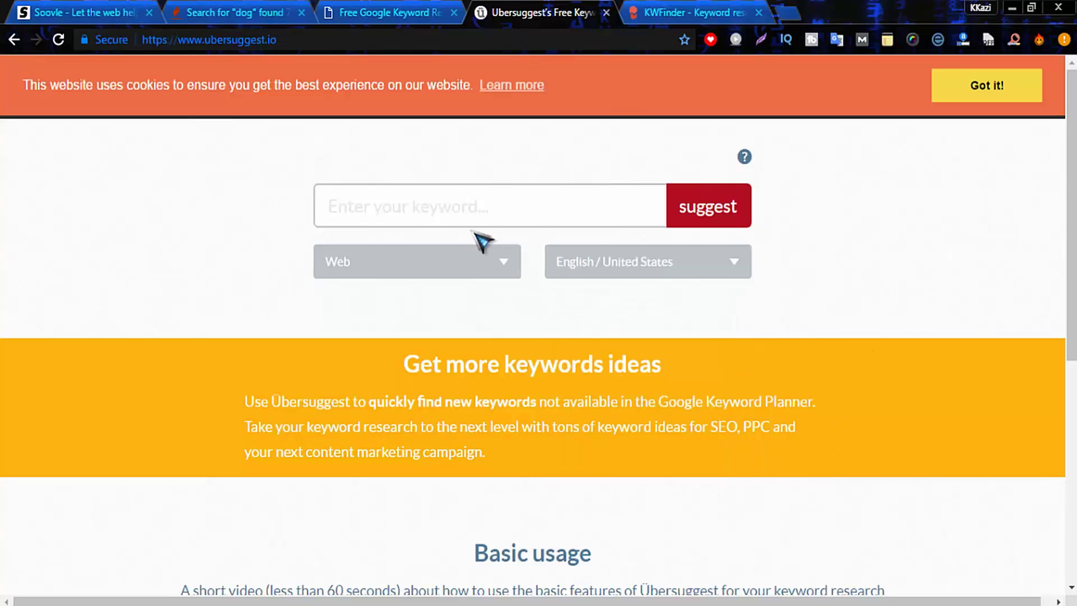
# Generate Ubersuggest keyword suggestions for "CAT FOODS" with the Web source and English / United States.
pyautogui.click(465, 216)
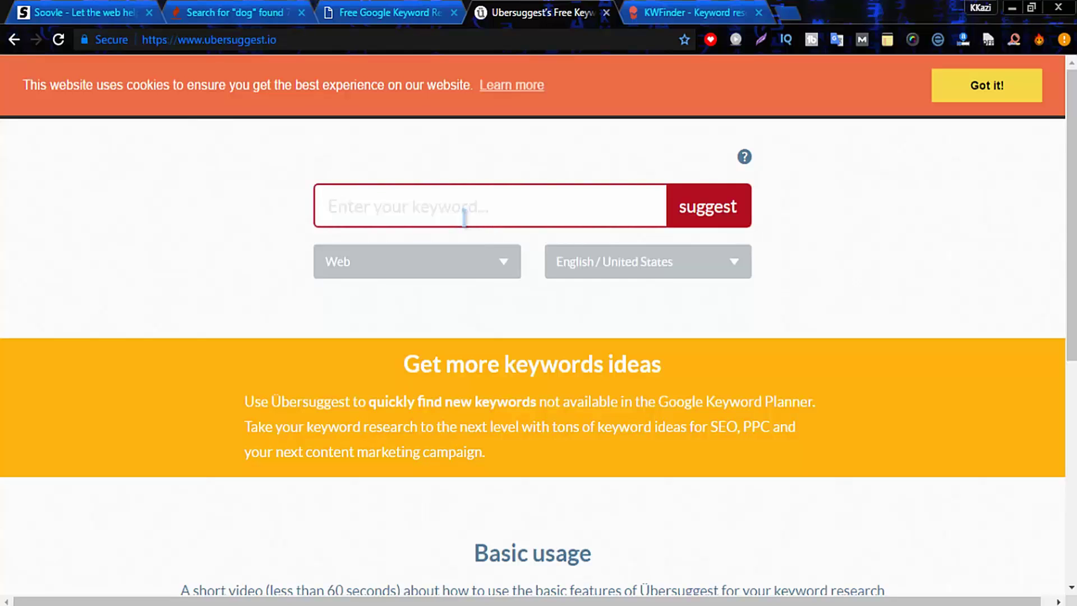
pyautogui.write('C')
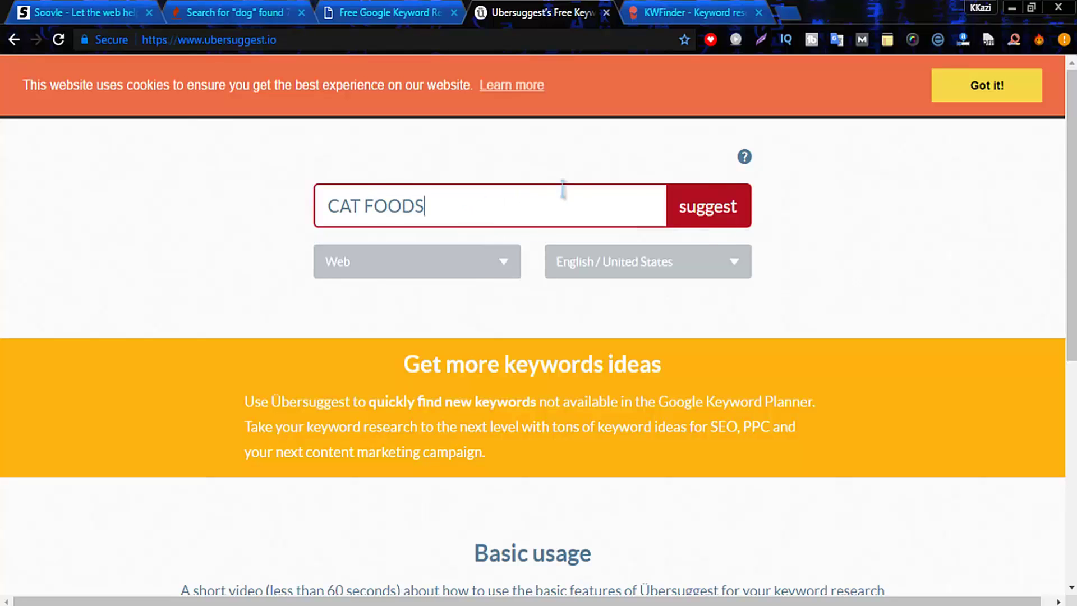
pyautogui.write('AT FOODS')
pyautogui.click(722, 223)
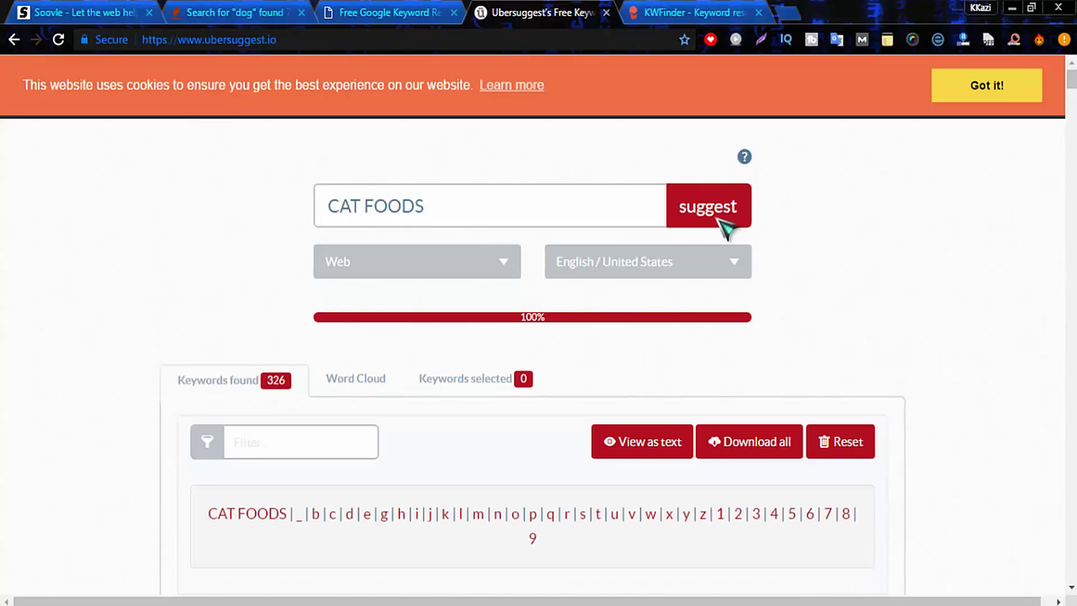
# Examine the alphabetically grouped cat food keyword suggestions, then return to the start of the results.
pyautogui.scroll(-5, 858, 245)
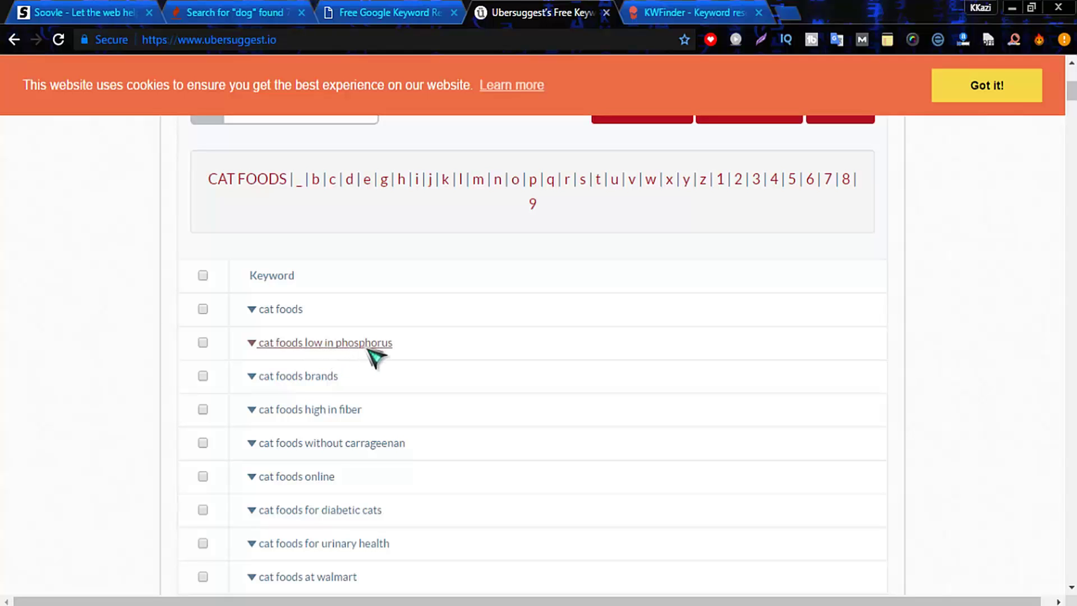
pyautogui.scroll(-10, 462, 393)
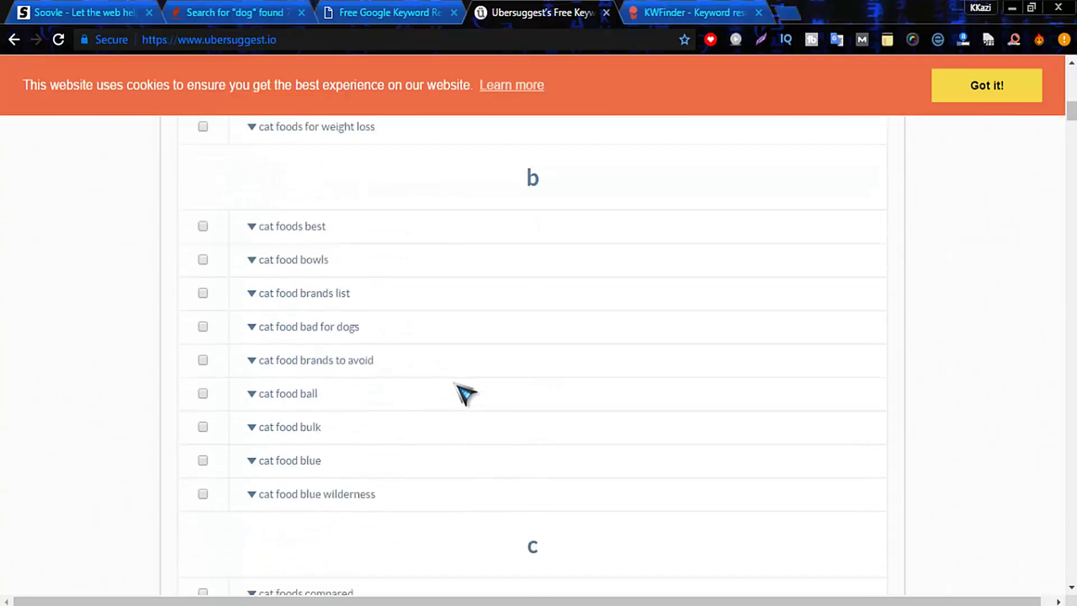
pyautogui.scroll(-20, 462, 393)
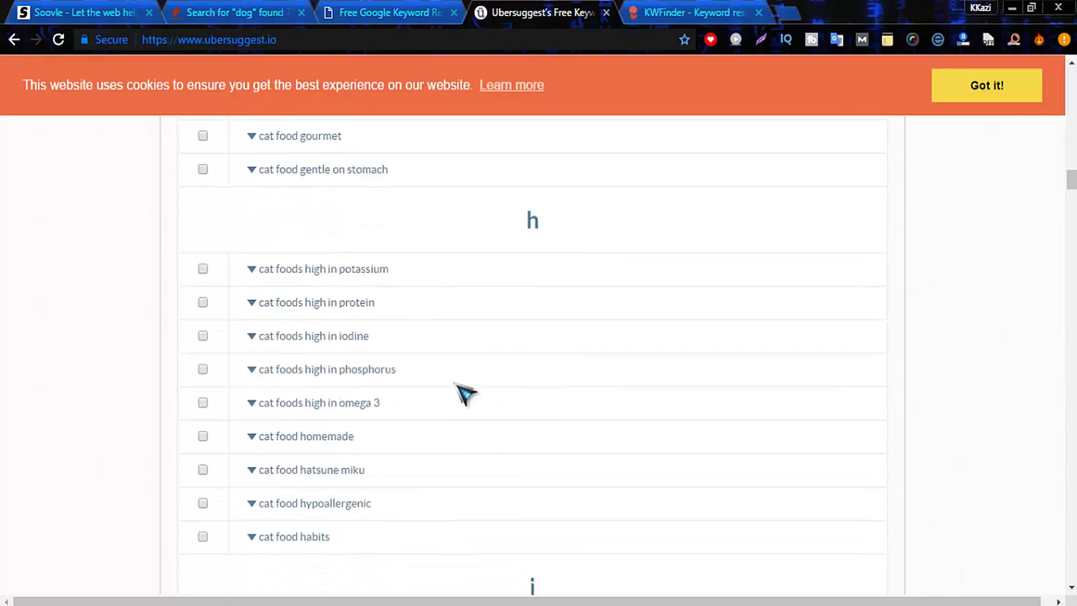
pyautogui.scroll(-10, 572, 415)
pyautogui.scroll(-20, 584, 404)
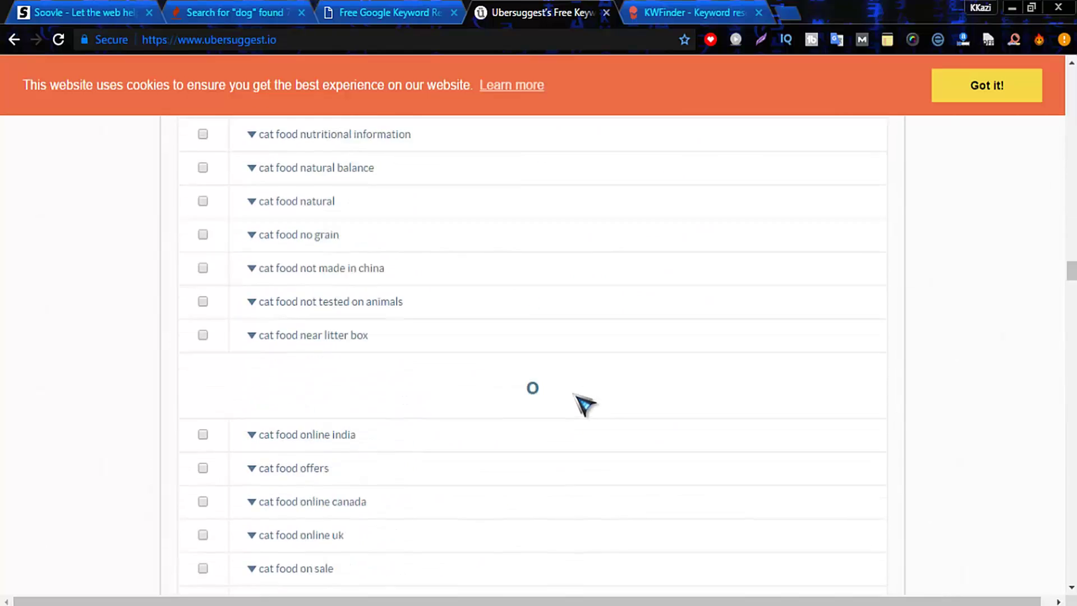
pyautogui.scroll(-20, 584, 404)
pyautogui.moveTo(1071, 336); pyautogui.dragTo(1063, 73)
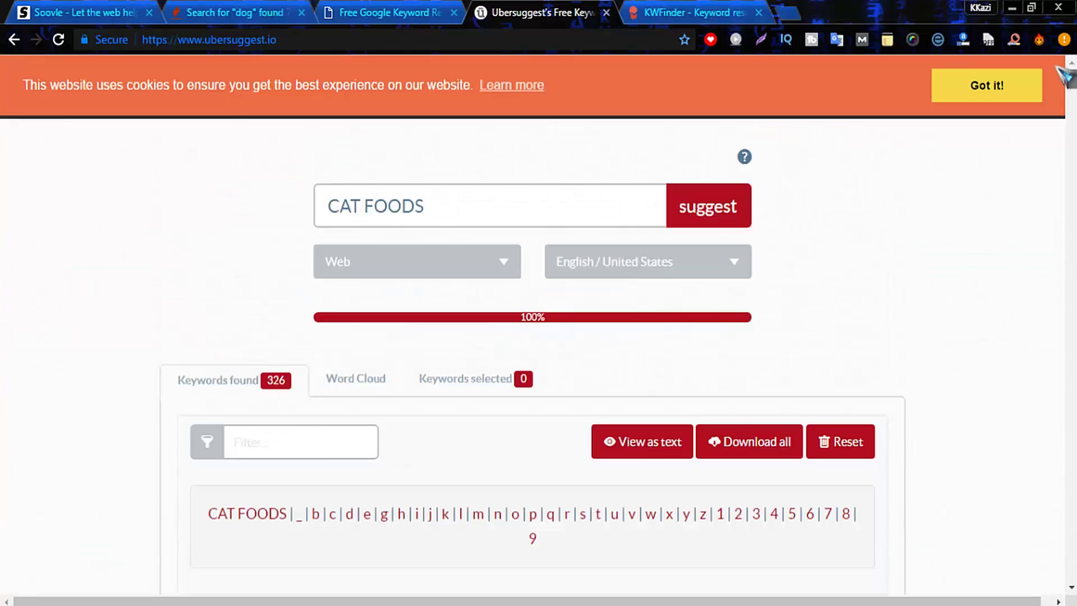